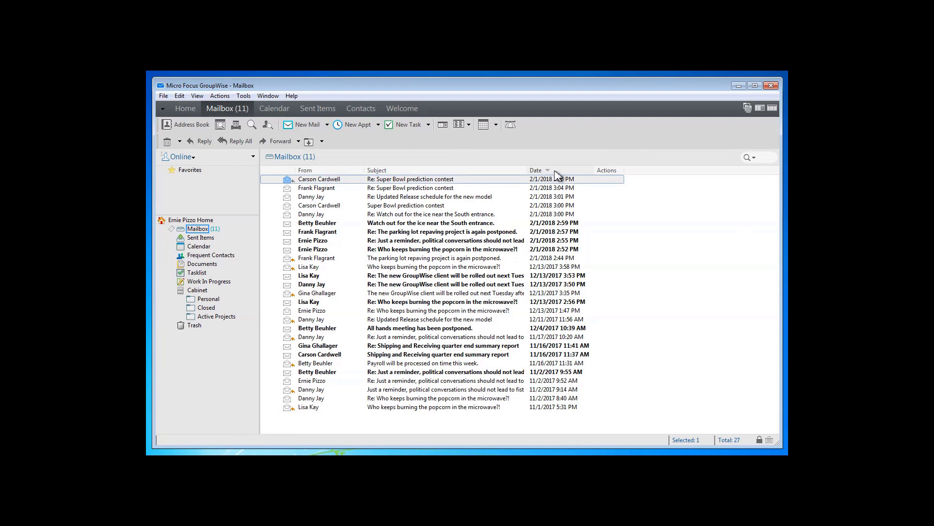
# Re-sort the mailbox by the Date column so the newest messages appear first
pyautogui.click(556, 172)
pyautogui.click(556, 171)
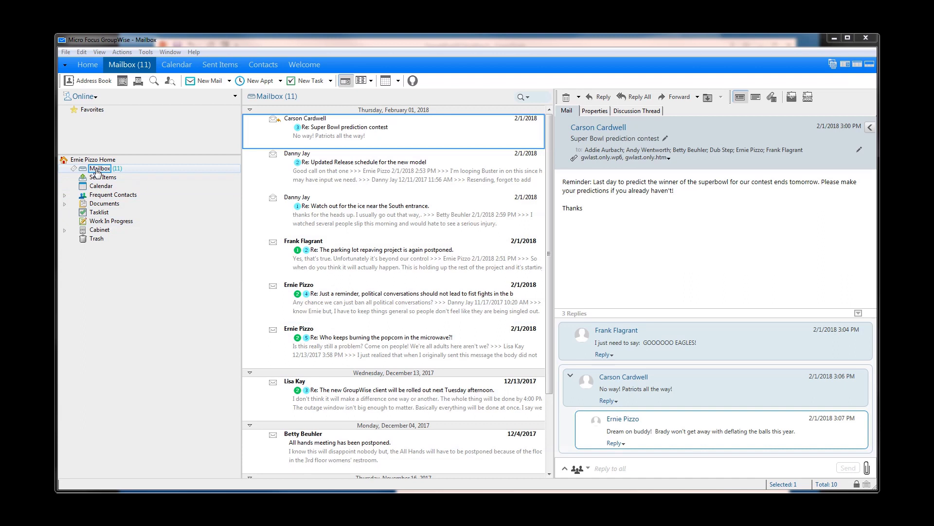
# Expand the Cabinet folder to show its subfolders, then bring up the View menu's Display Settings
pyautogui.click(65, 231)
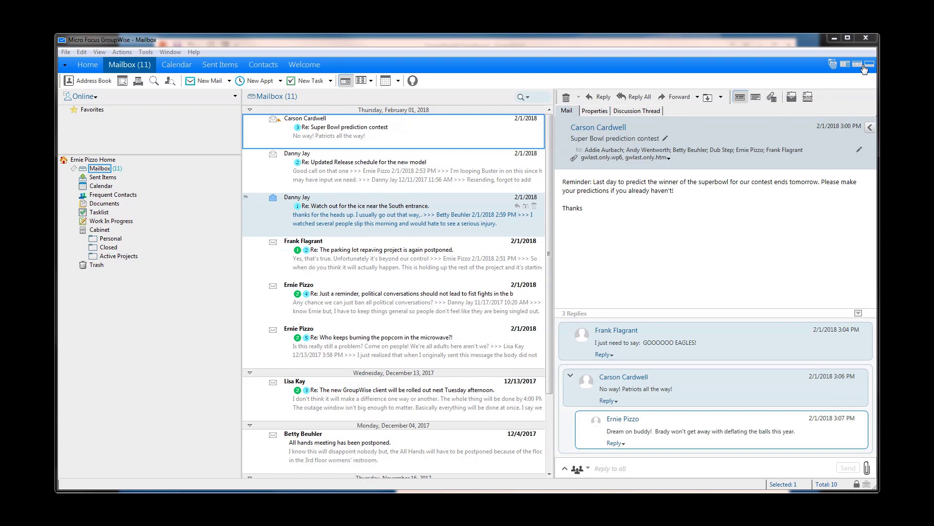
pyautogui.click(99, 52)
pyautogui.moveTo(125, 122)
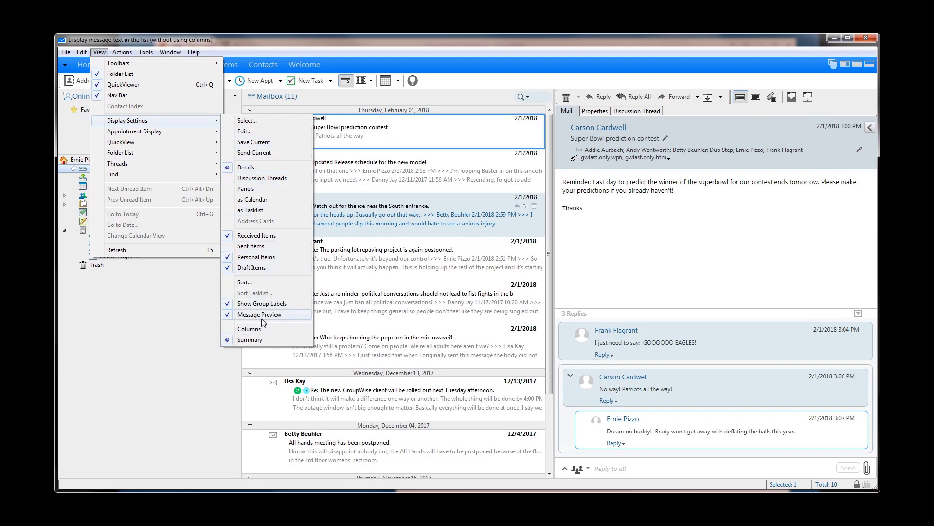
# In the mailbox View Settings, turn off Show Group Labels and Message Preview and choose Columns
pyautogui.click(192, 369)
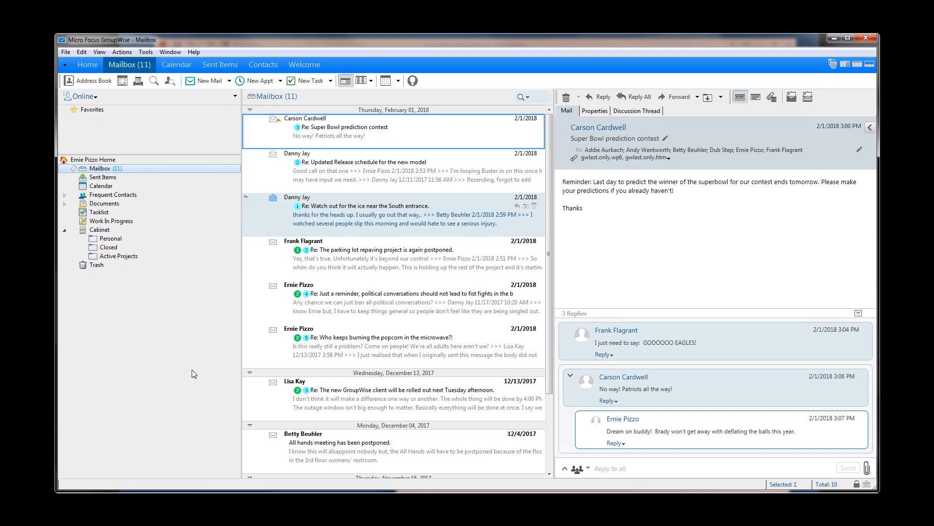
pyautogui.click(869, 67)
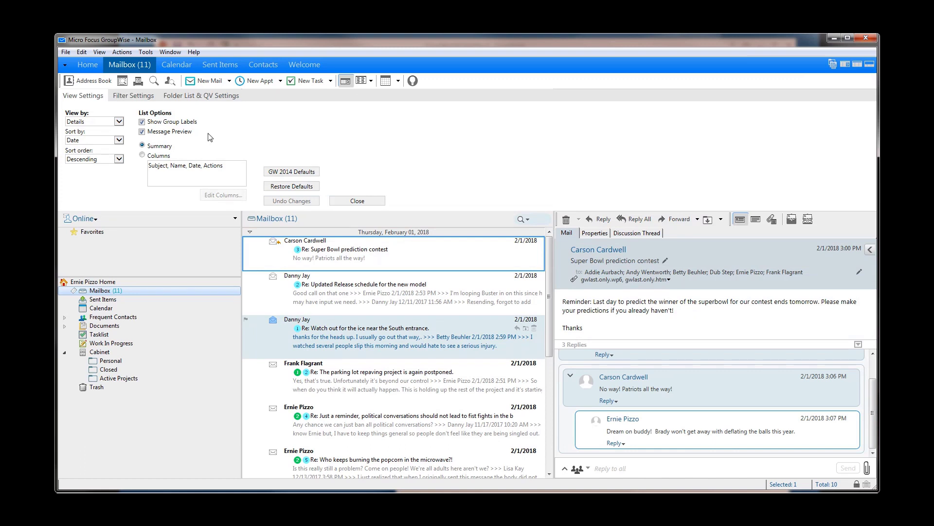
pyautogui.click(142, 122)
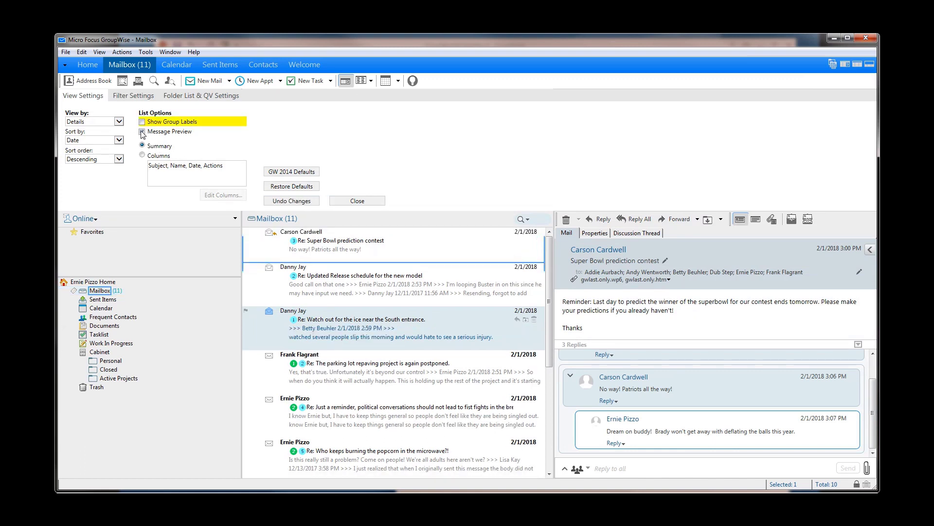
pyautogui.click(142, 132)
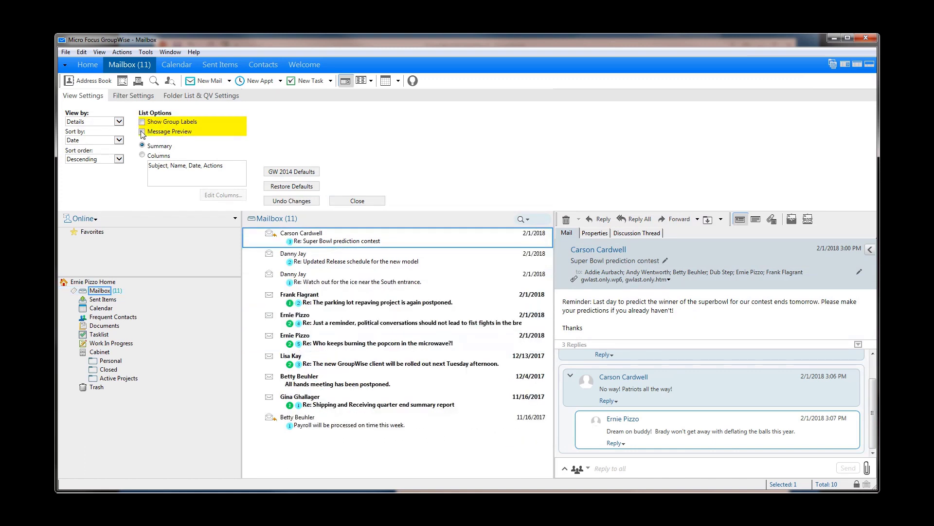
pyautogui.click(142, 155)
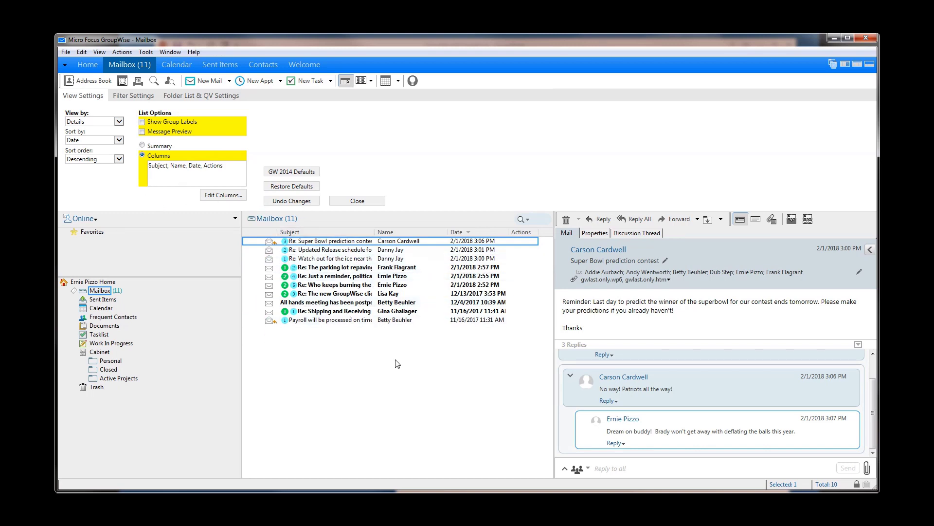
# Switch the mailbox back to Summary view with message preview and date group labels on
pyautogui.click(143, 146)
pyautogui.click(143, 131)
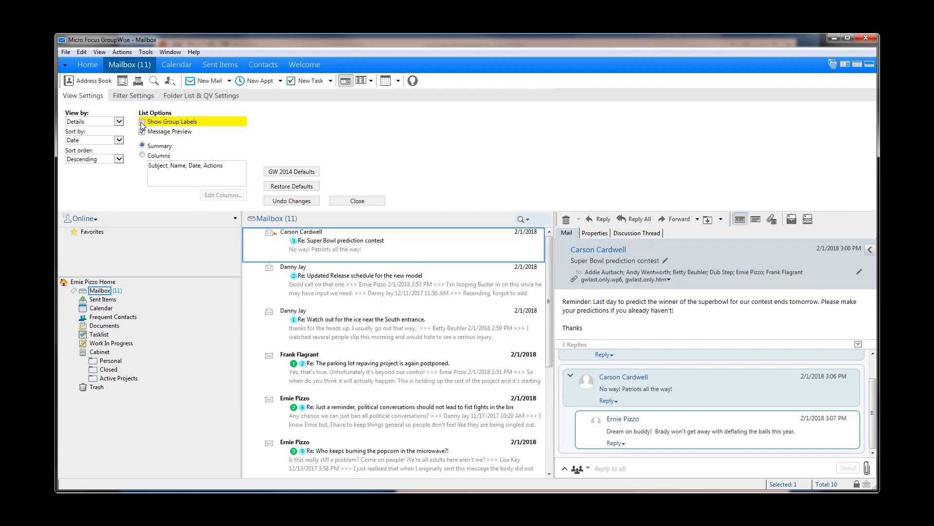
pyautogui.click(142, 122)
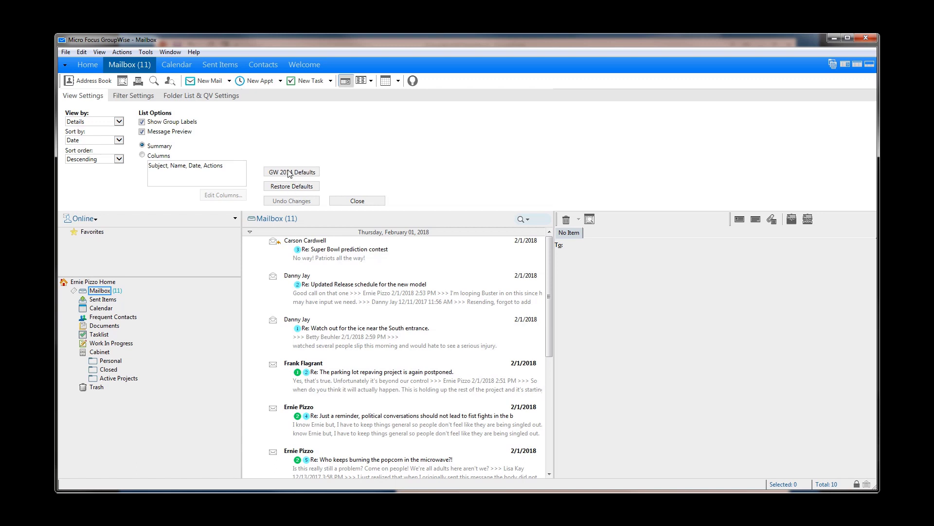
# Try the GW 2014 Defaults and Restore Defaults options, ending on the default Summary view
pyautogui.click(288, 173)
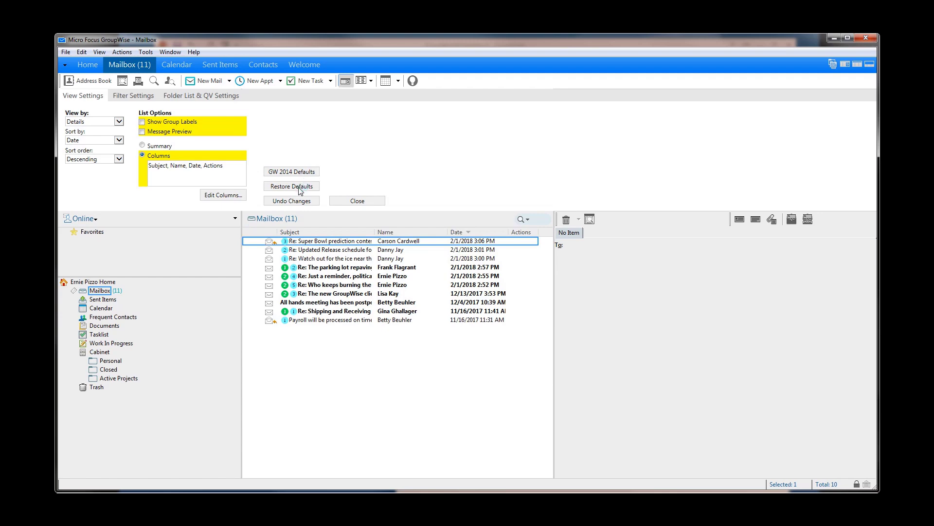
pyautogui.click(298, 187)
pyautogui.click(299, 173)
pyautogui.click(143, 146)
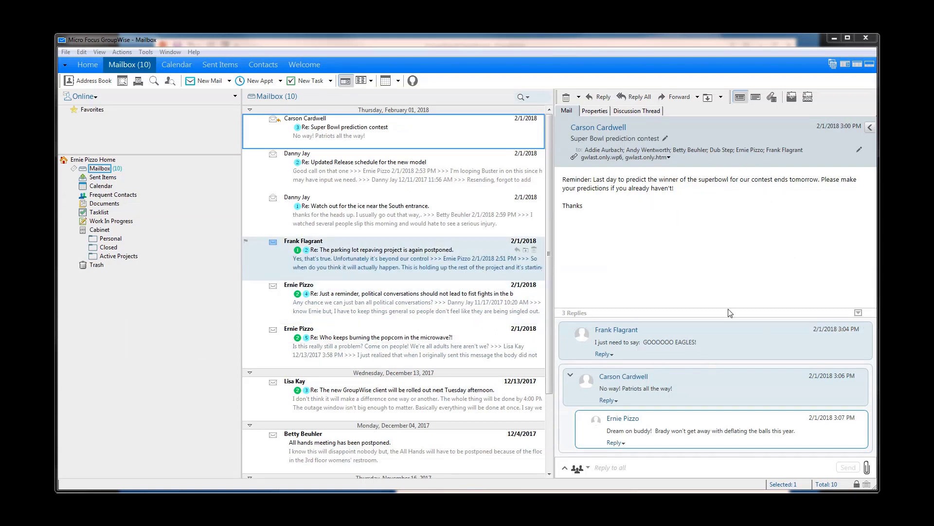
# Open the Updated Release schedule and Watch out for the ice messages in turn
pyautogui.click(361, 162)
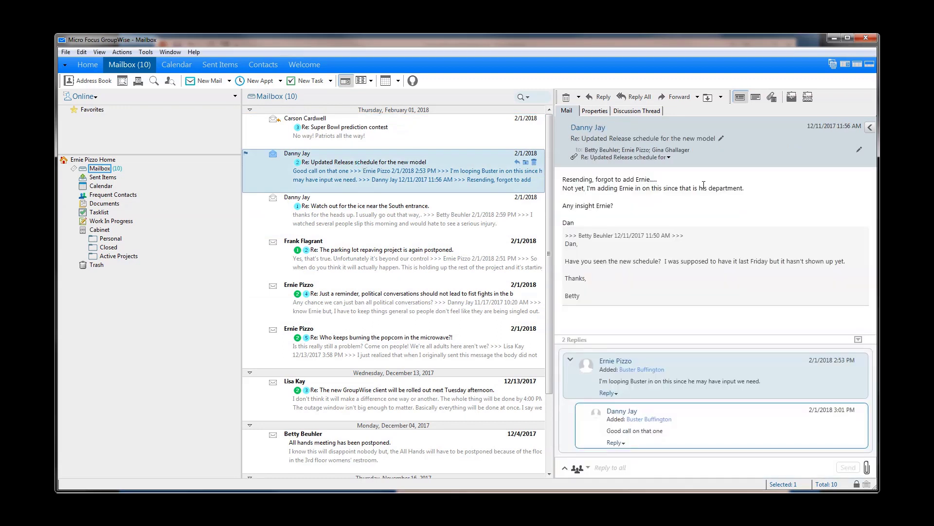
pyautogui.click(371, 210)
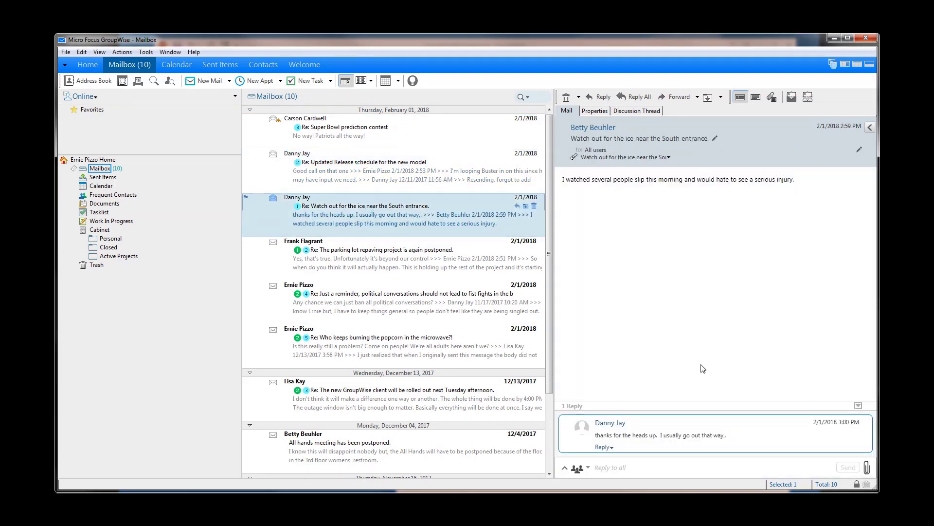
pyautogui.click(340, 161)
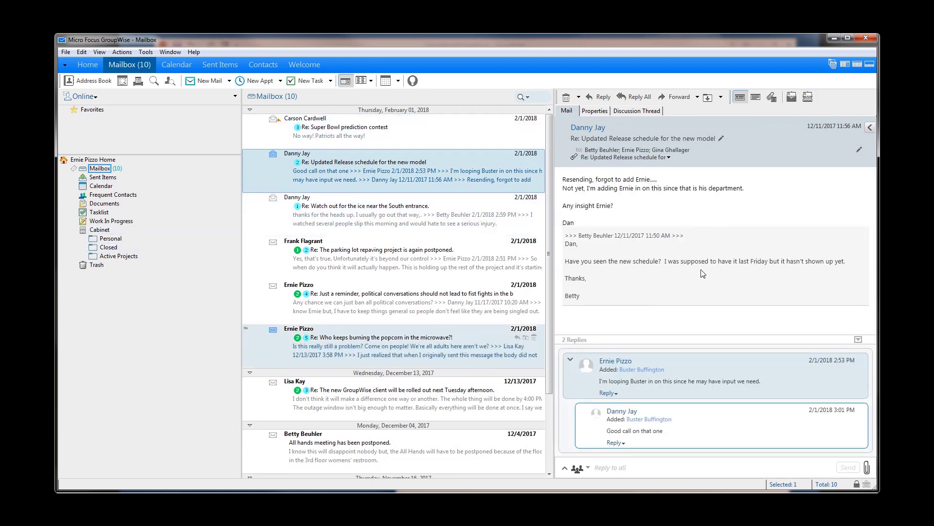
# Hide the reading pane and the folder list so the message list spans the window
pyautogui.click(846, 65)
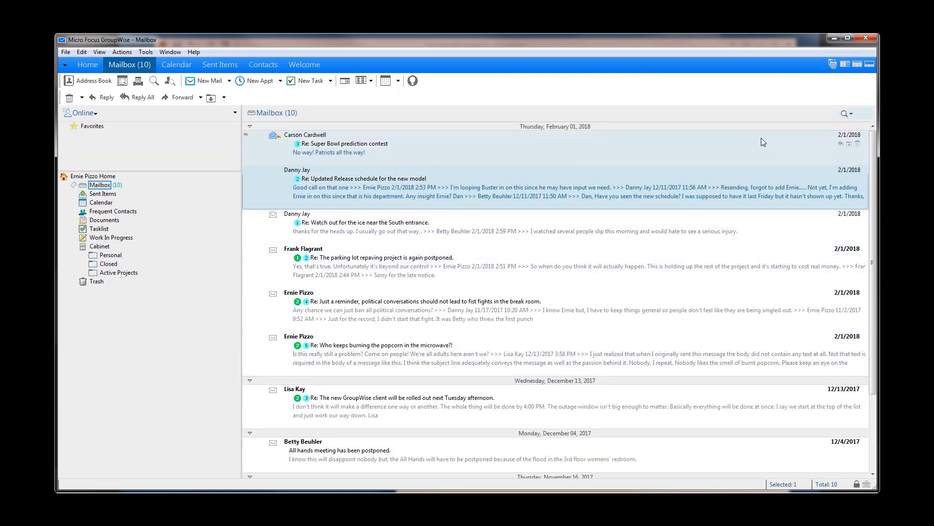
pyautogui.click(845, 66)
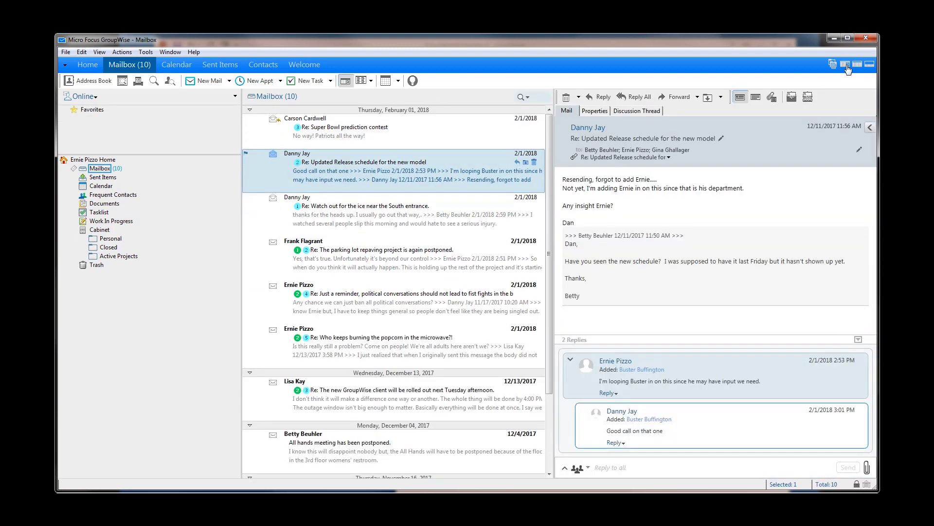
pyautogui.click(837, 67)
pyautogui.click(832, 65)
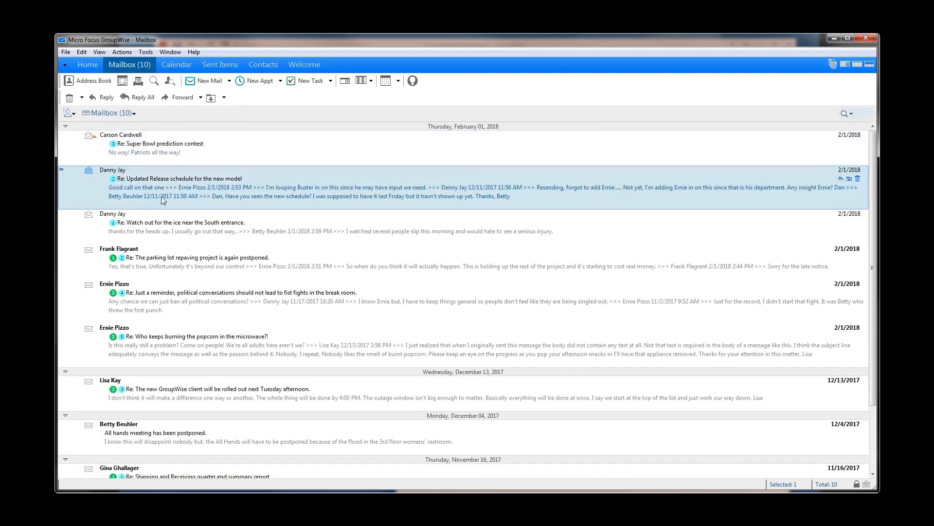
# Restore the folder list and reading pane, and briefly show then hide the View Settings panel
pyautogui.click(833, 66)
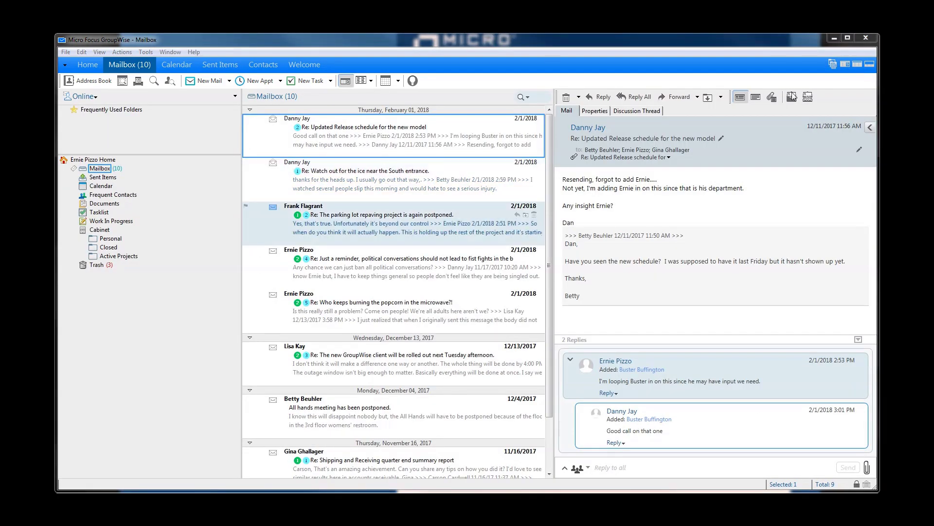
pyautogui.click(870, 68)
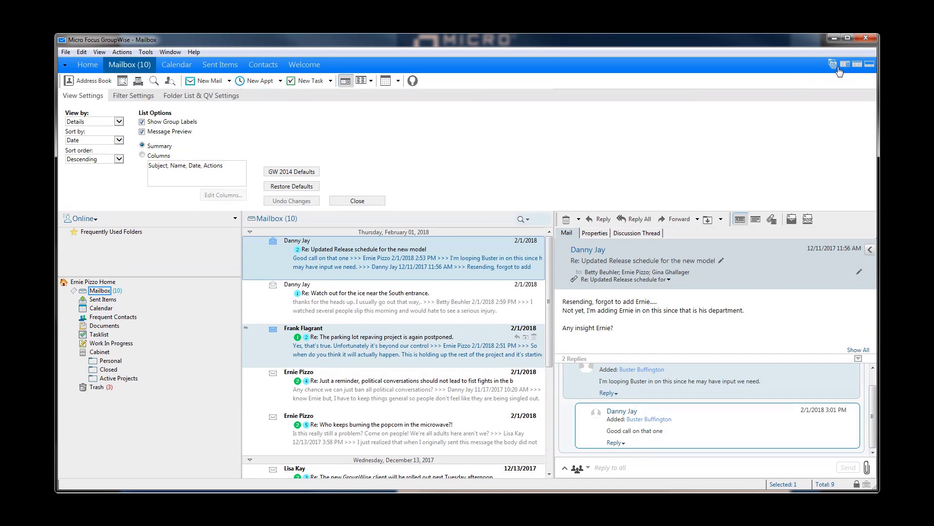
pyautogui.click(869, 68)
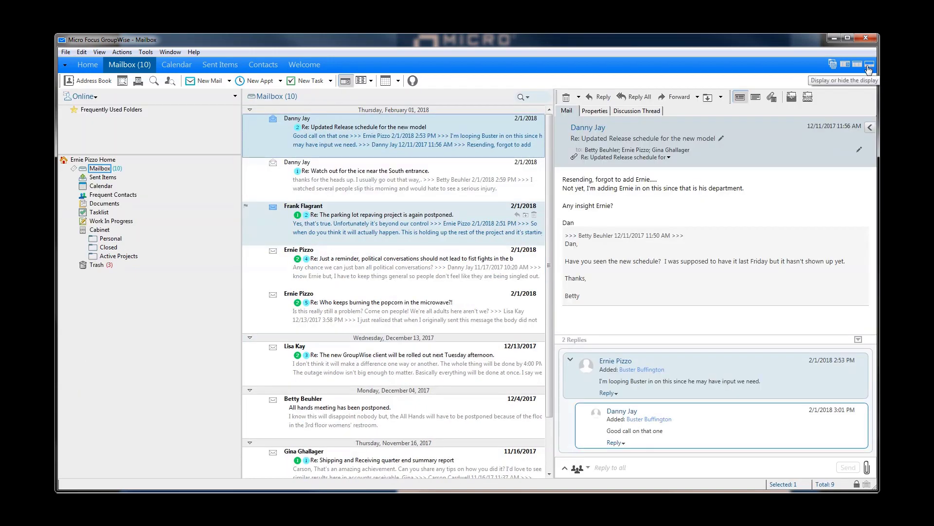
# Go to the Calendar and review its View, Filter and Folder List & QV Settings tabs
pyautogui.click(93, 188)
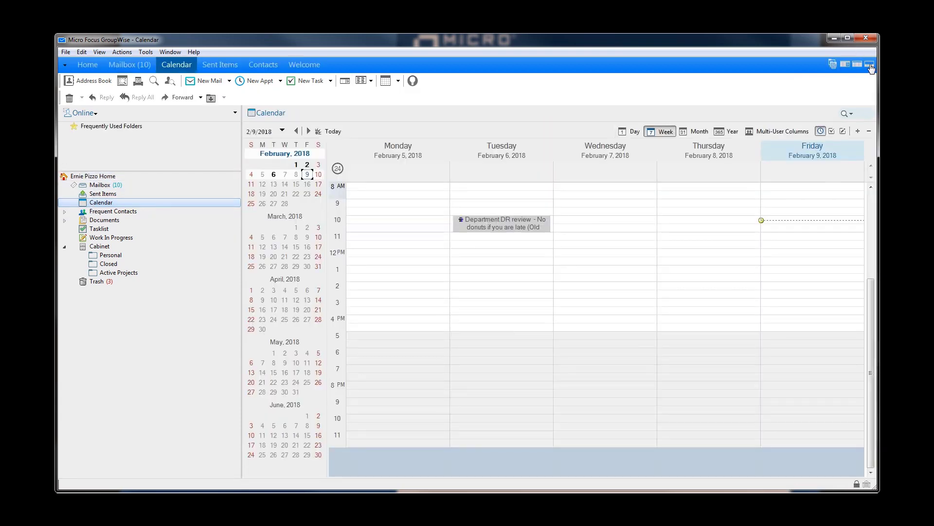
pyautogui.click(870, 65)
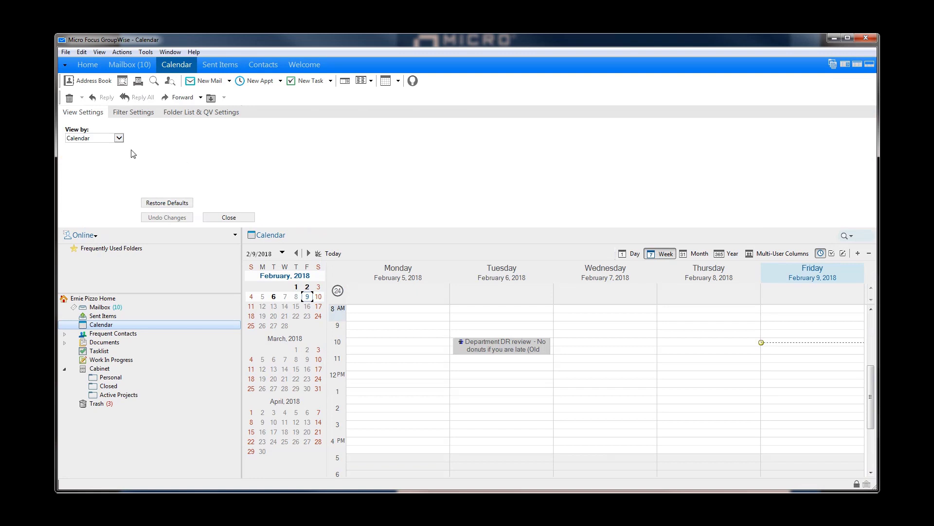
pyautogui.click(130, 114)
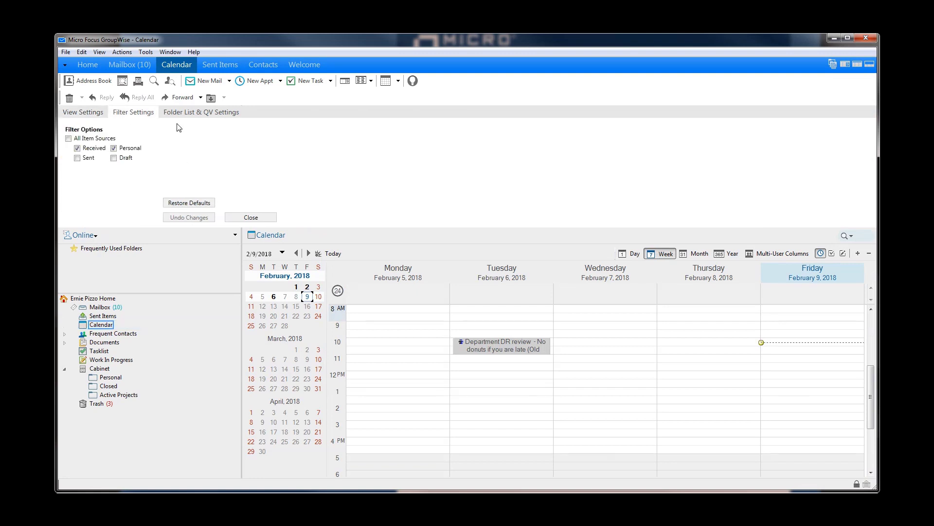
pyautogui.click(220, 113)
pyautogui.click(869, 65)
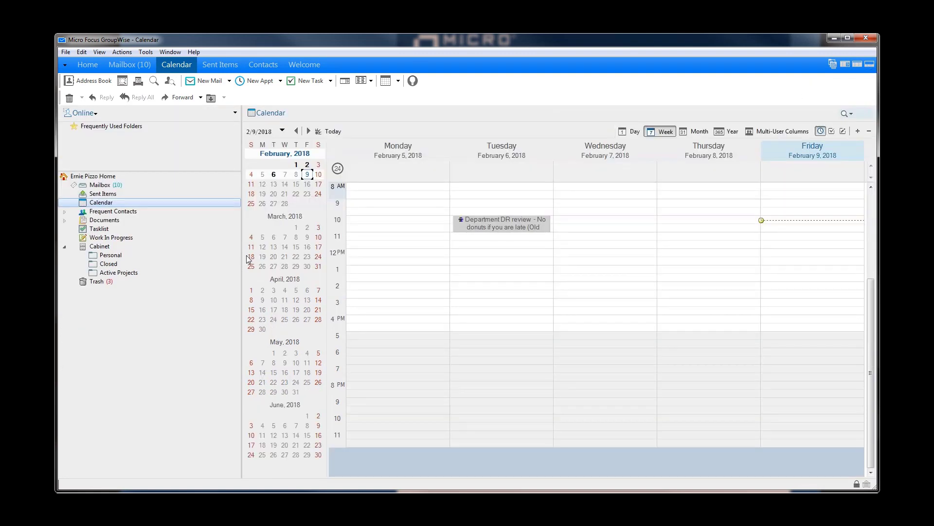
# Go to the Tasklist, look over and close its View Settings, then go back to Mailbox
pyautogui.click(96, 230)
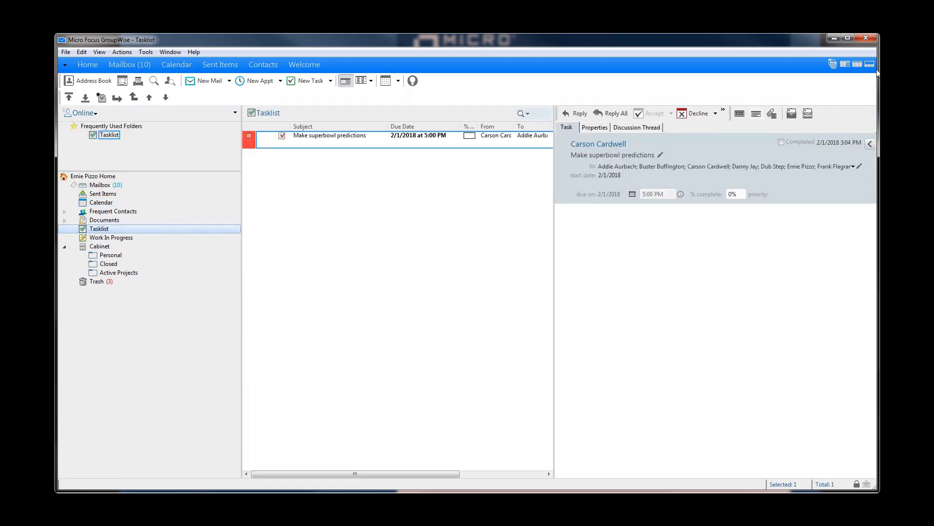
pyautogui.click(869, 65)
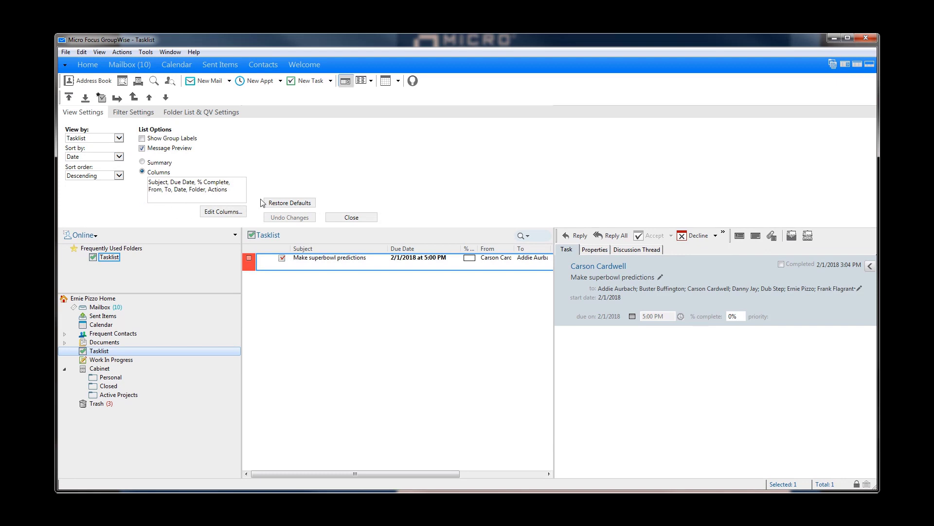
pyautogui.click(870, 68)
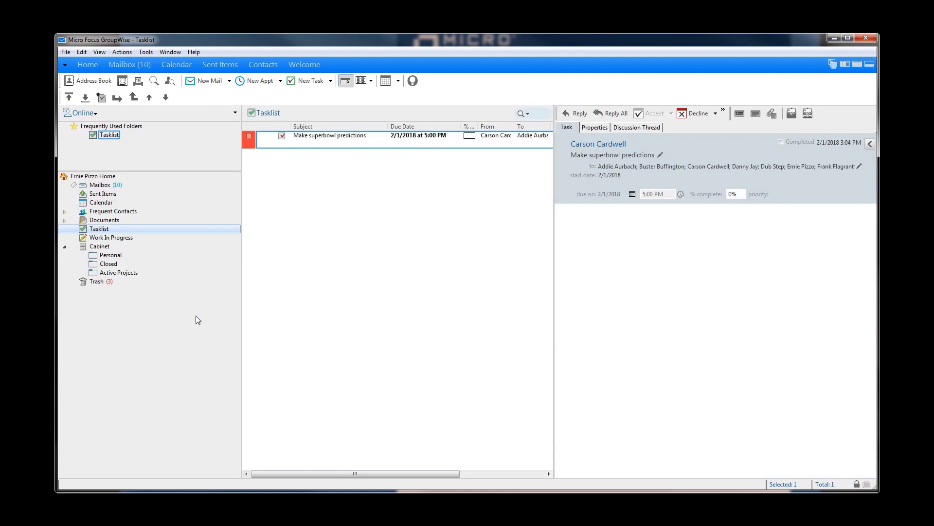
pyautogui.click(98, 185)
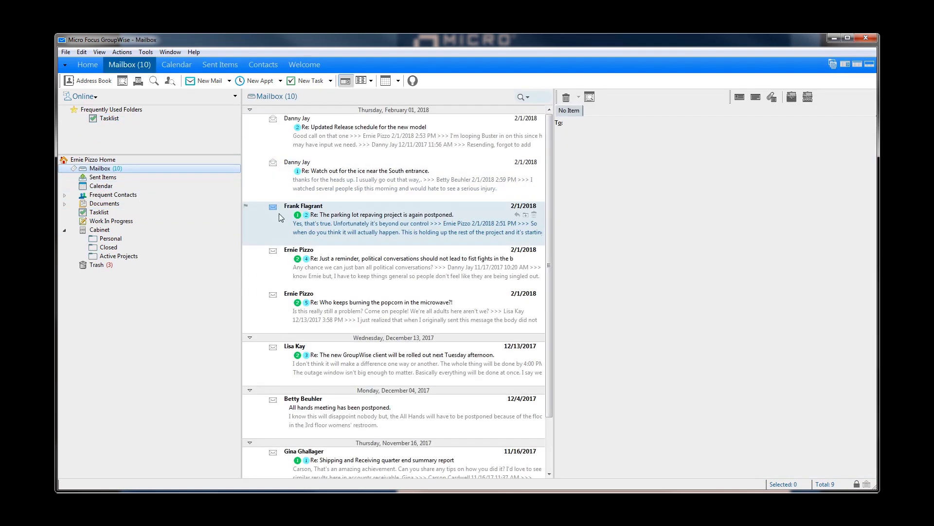